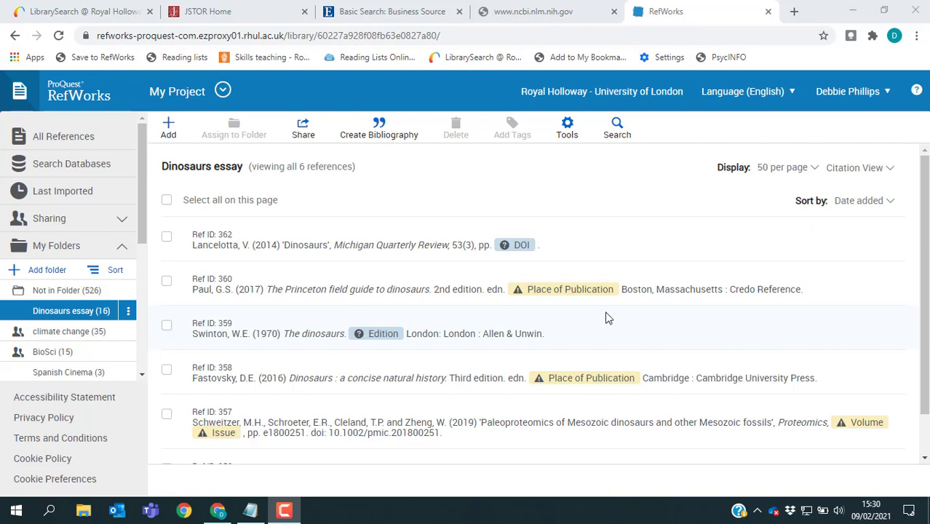
- Search JSTOR for 'dinosaurs and culture' to list its 5,553 results
{"action": "left_click", "coordinate": [221, 15]}
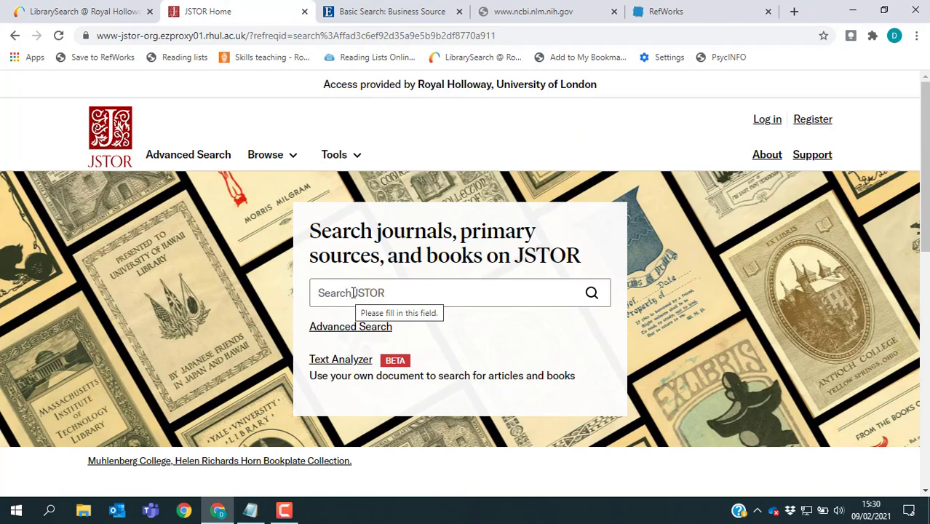
{"action": "type", "text": "dinosaurs and culture"}
{"action": "key", "text": "Return"}
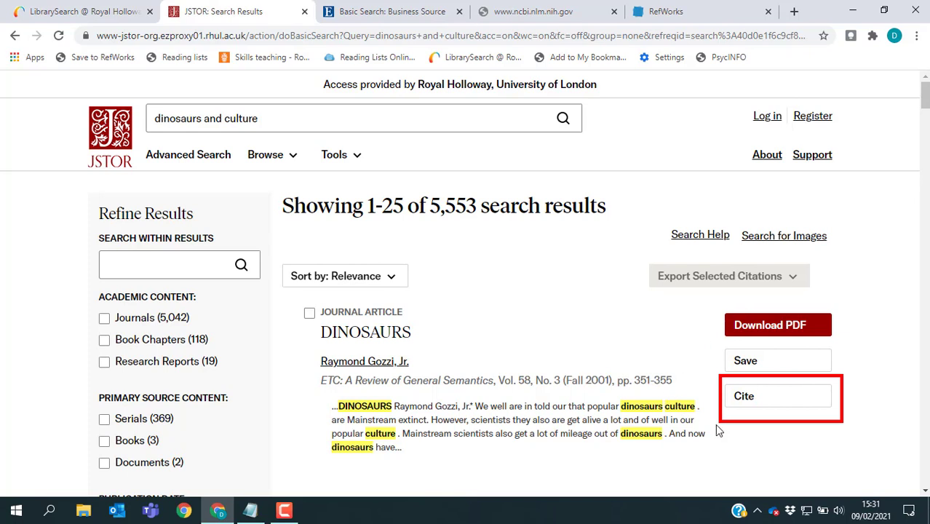
- Export the DINOSAURS journal article's citation from JSTOR to RefWorks
{"action": "left_click", "coordinate": [799, 399]}
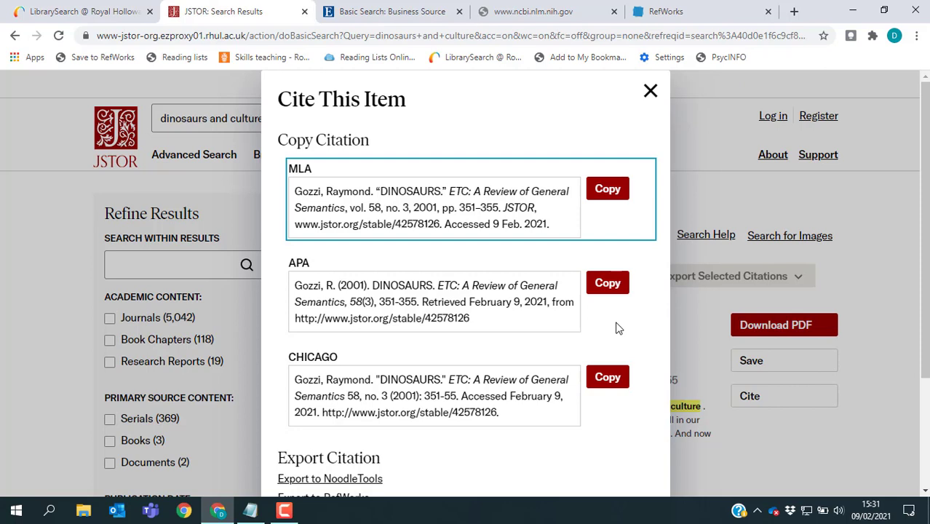
{"action": "scroll", "coordinate": [617, 328], "scroll_direction": "down", "scroll_amount": 1}
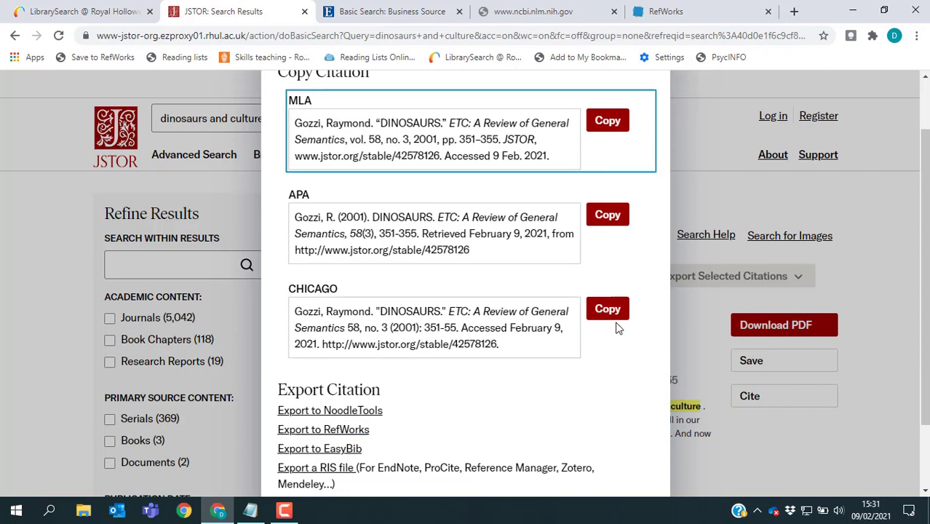
{"action": "scroll", "coordinate": [616, 328], "scroll_direction": "down", "scroll_amount": 1}
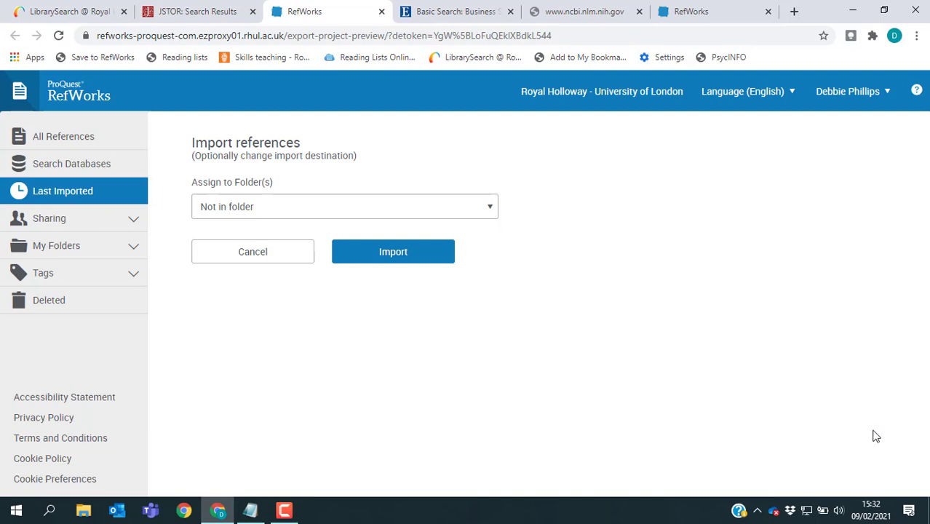
- Import the Gozzi 2001 DINOSAURS article into the Dinosaurs essay folder, then go back to JSTOR
{"action": "left_click", "coordinate": [492, 210]}
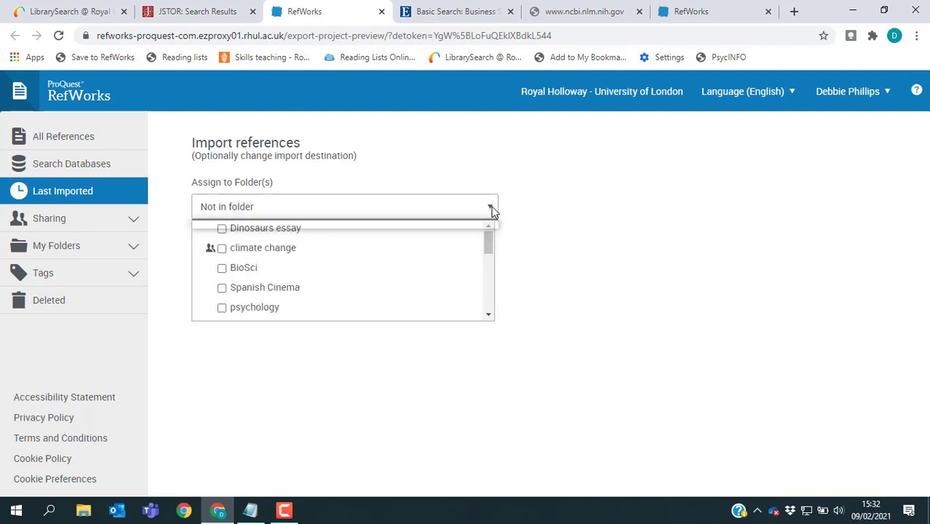
{"action": "left_click", "coordinate": [273, 230]}
{"action": "left_click", "coordinate": [530, 256]}
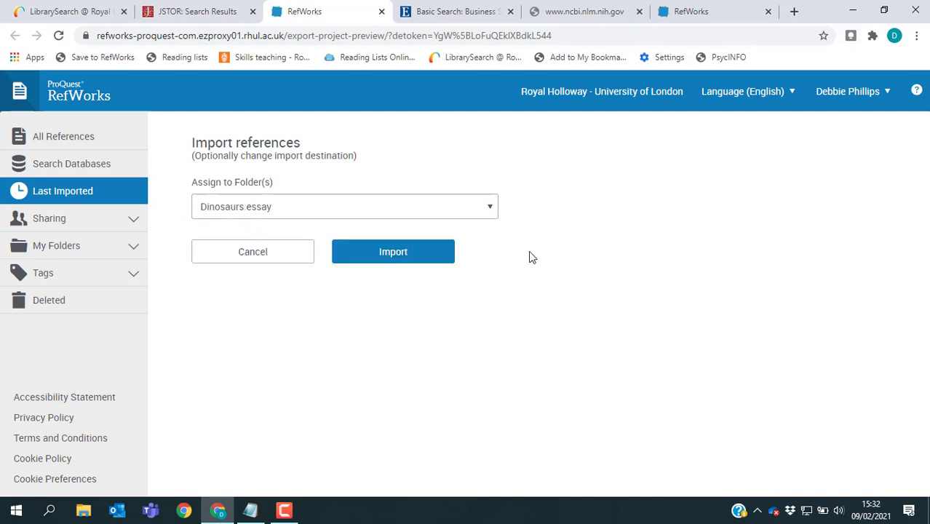
{"action": "left_click", "coordinate": [430, 255]}
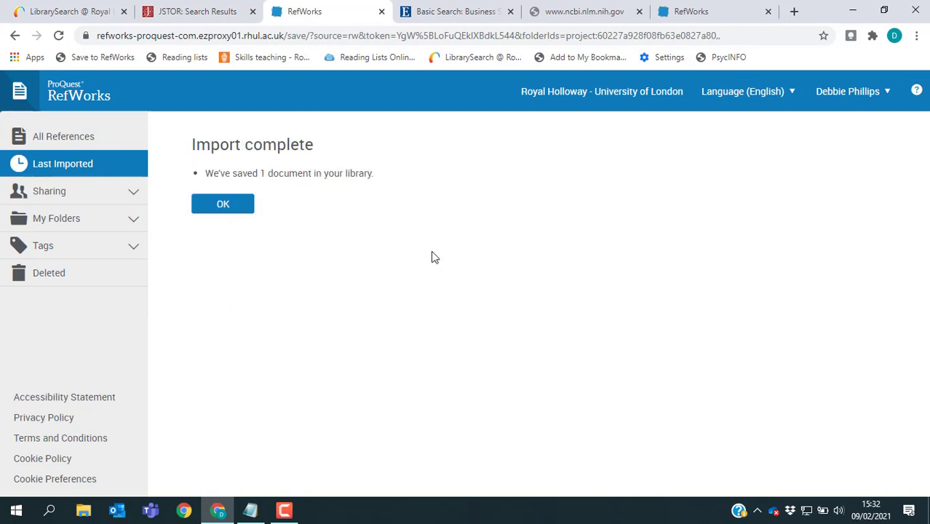
{"action": "left_click", "coordinate": [231, 212]}
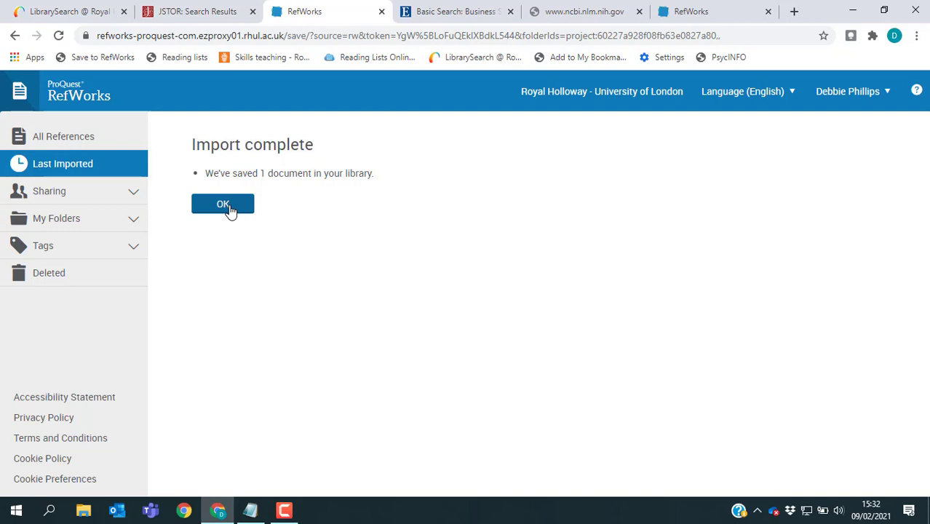
{"action": "left_click", "coordinate": [228, 208]}
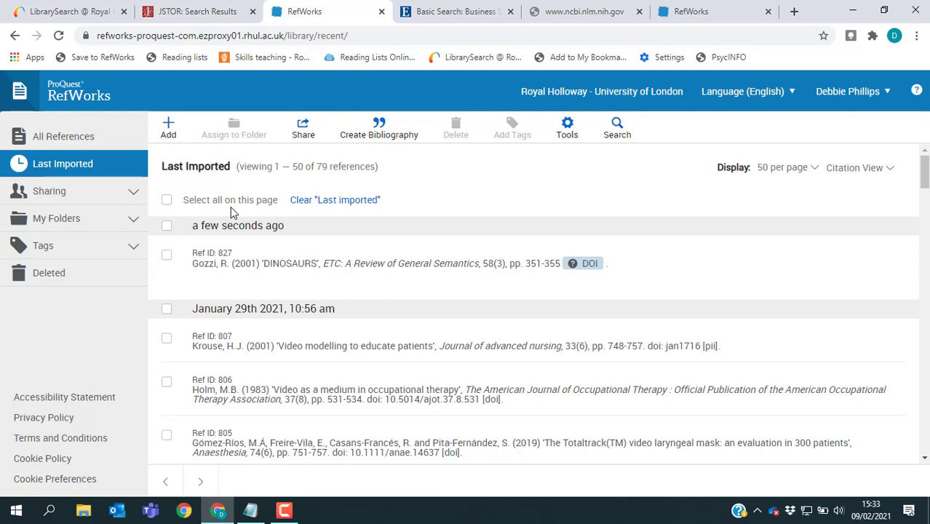
{"action": "key", "text": "ctrl+shift+Tab"}
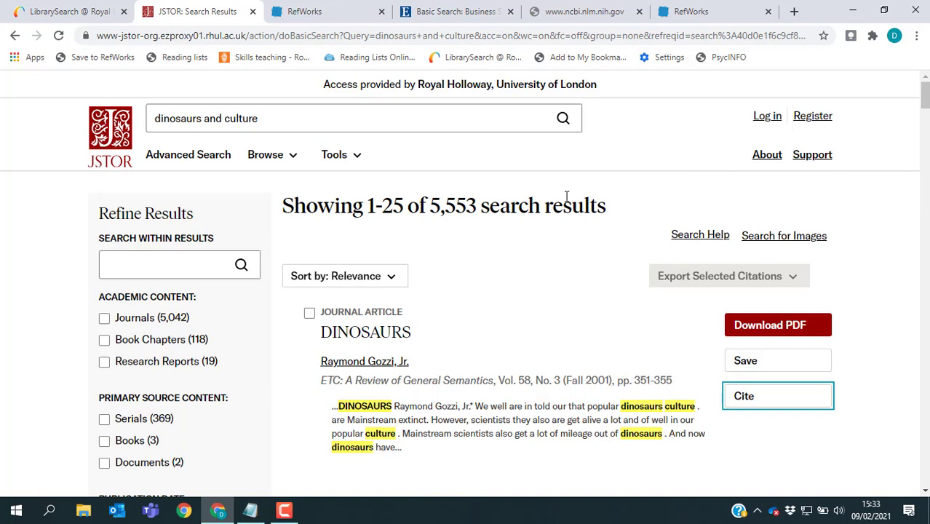
- Mark DINOSAURS, Missing Link, Dinosaur Extinction, UNINVADED SLEEP and Up in the Air for export
{"action": "scroll", "coordinate": [566, 197], "scroll_direction": "down", "scroll_amount": 1}
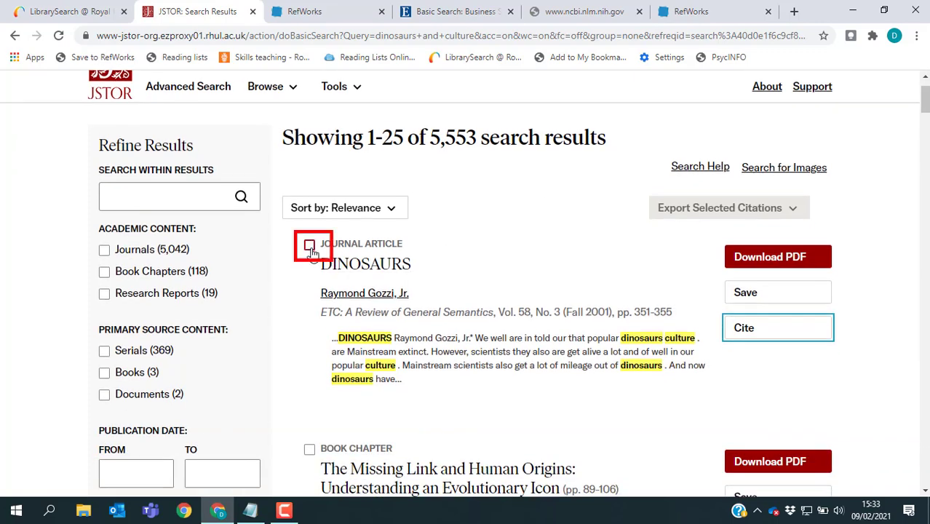
{"action": "left_click", "coordinate": [309, 246]}
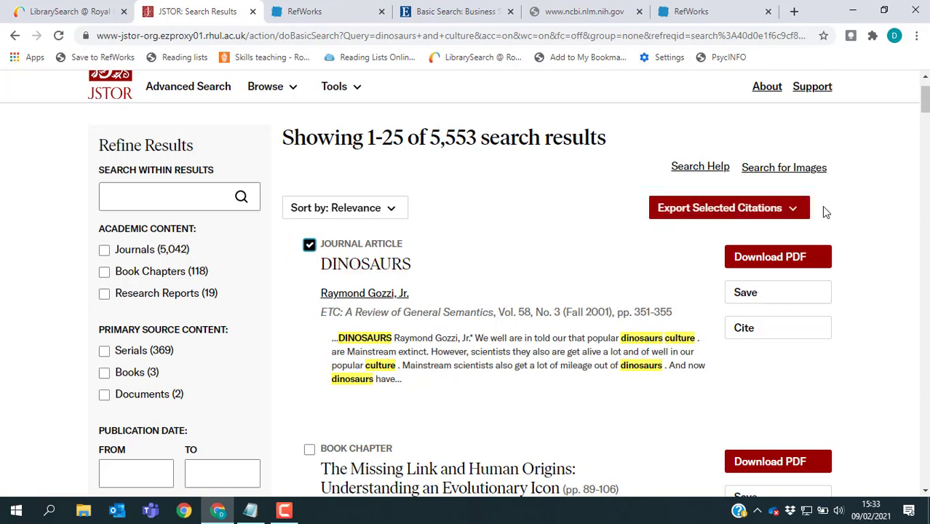
{"action": "scroll", "coordinate": [425, 270], "scroll_direction": "down", "scroll_amount": 3}
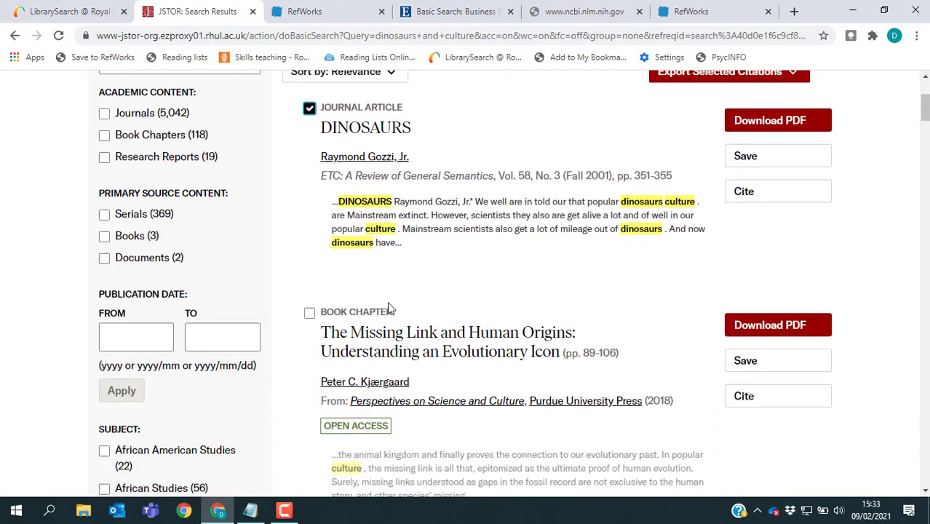
{"action": "left_click", "coordinate": [309, 313]}
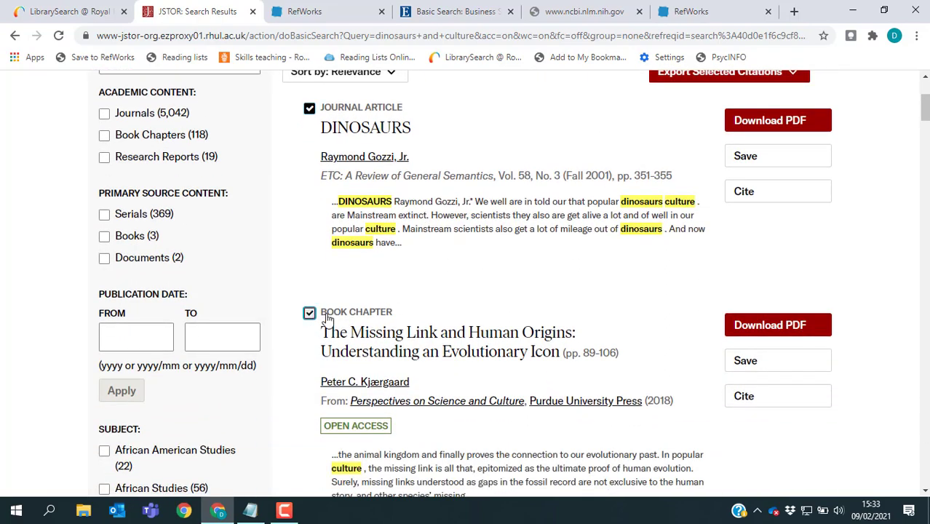
{"action": "scroll", "coordinate": [408, 320], "scroll_direction": "down", "scroll_amount": 6}
{"action": "left_click", "coordinate": [309, 292]}
{"action": "scroll", "coordinate": [364, 317], "scroll_direction": "down", "scroll_amount": 3}
{"action": "left_click", "coordinate": [309, 307]}
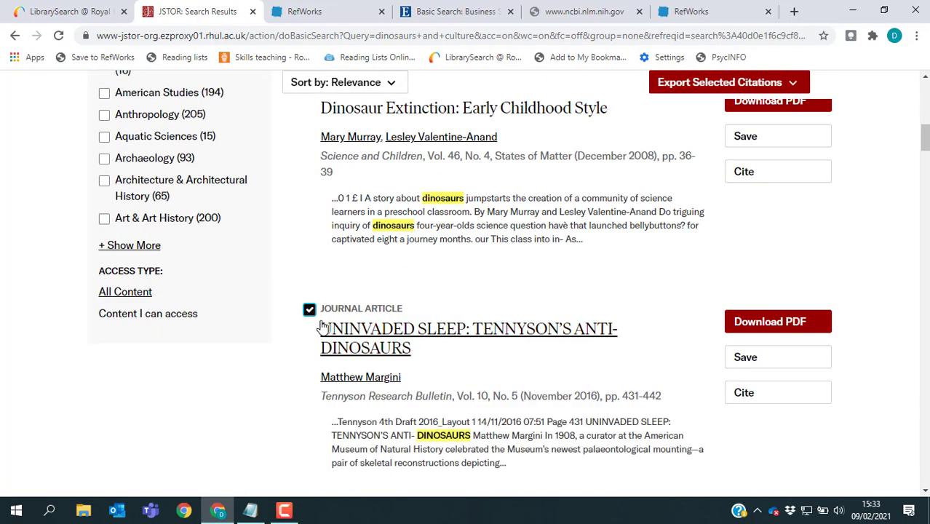
{"action": "scroll", "coordinate": [314, 327], "scroll_direction": "down", "scroll_amount": 3}
{"action": "left_click", "coordinate": [309, 328]}
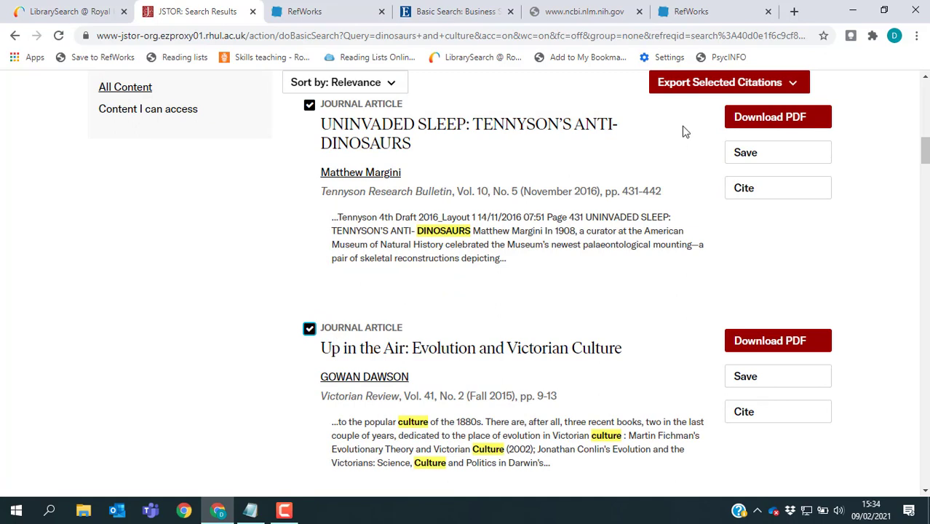
{"action": "left_click", "coordinate": [700, 89]}
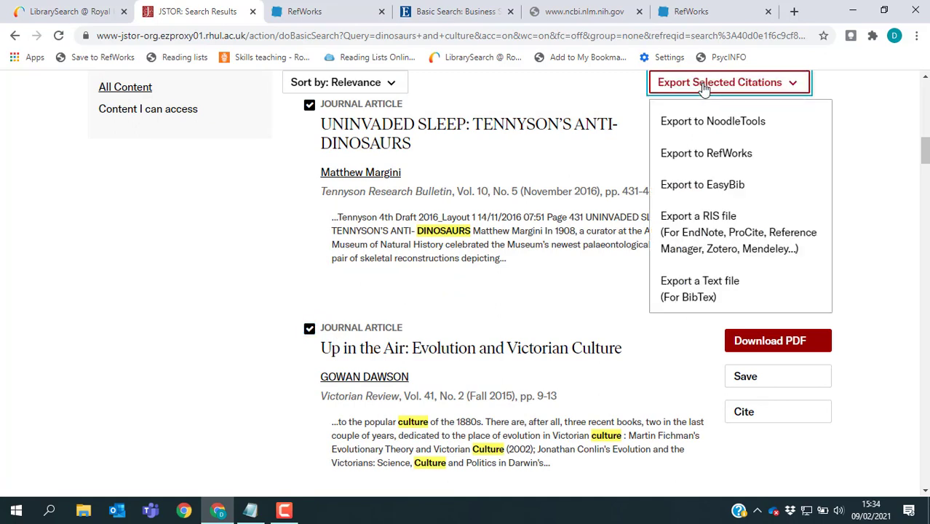
- Import the five marked JSTOR citations into the Dinosaurs essay folder, then close the extra RefWorks tabs
{"action": "left_click", "coordinate": [742, 154]}
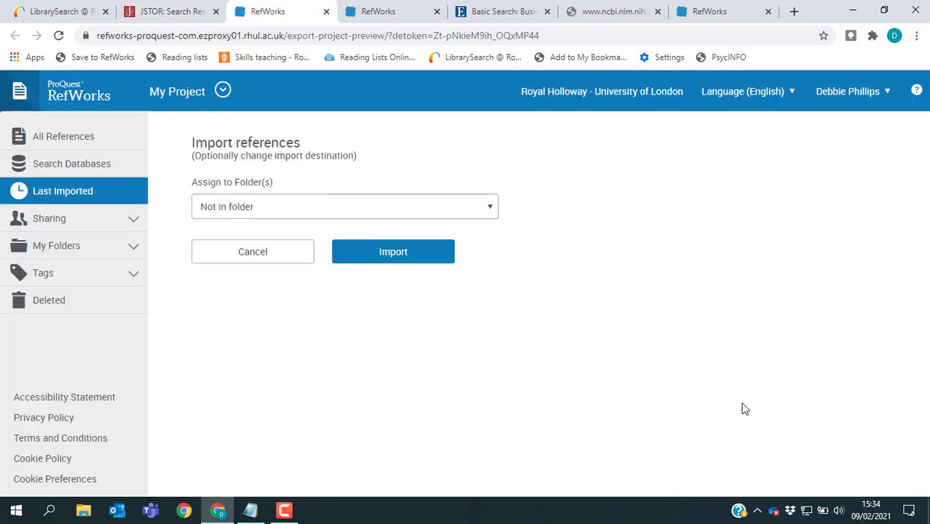
{"action": "left_click", "coordinate": [489, 207]}
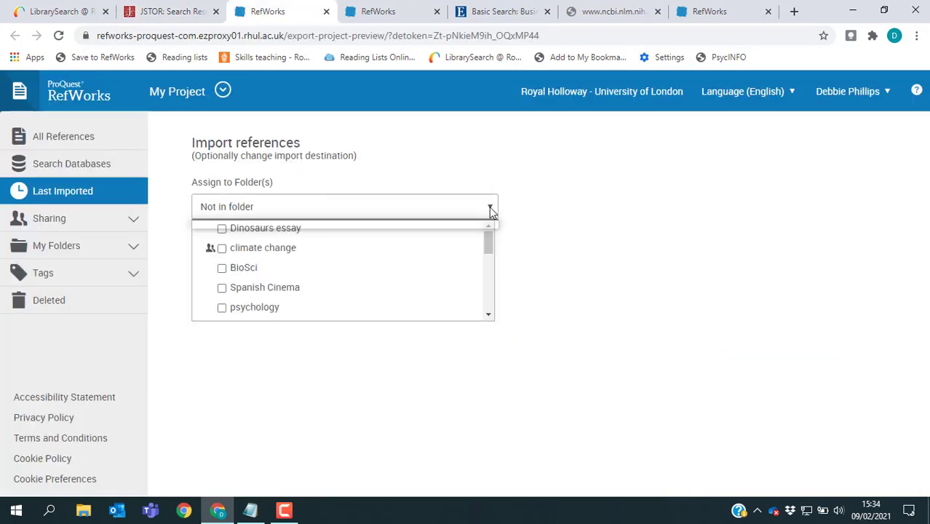
{"action": "left_click", "coordinate": [261, 230]}
{"action": "left_click", "coordinate": [577, 258]}
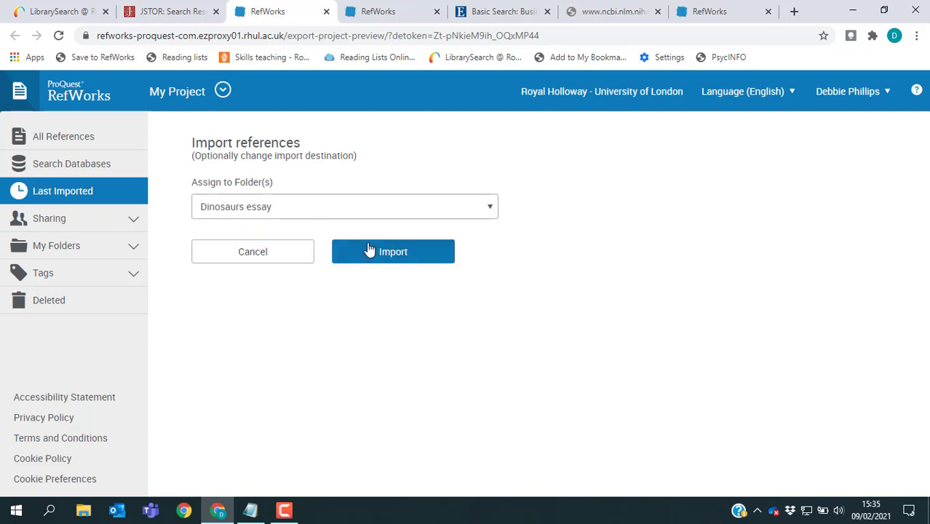
{"action": "left_click", "coordinate": [370, 251]}
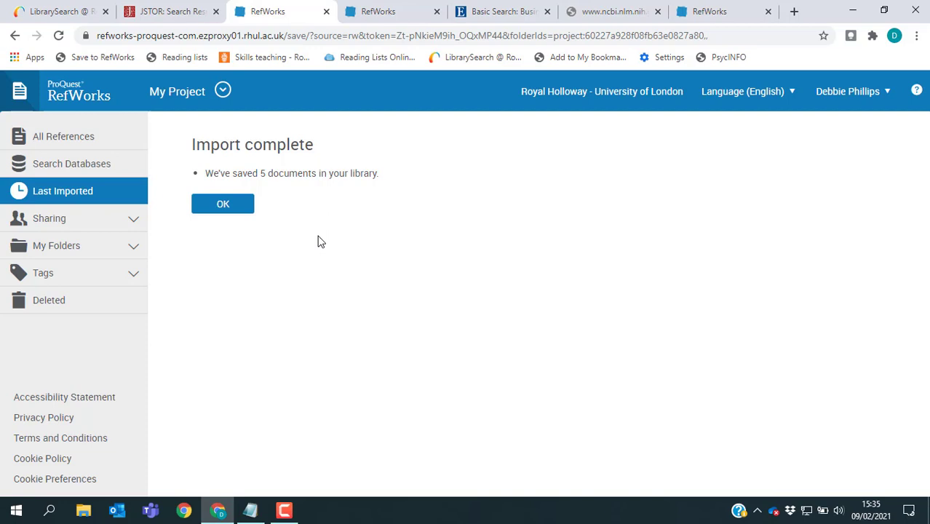
{"action": "left_click", "coordinate": [235, 214]}
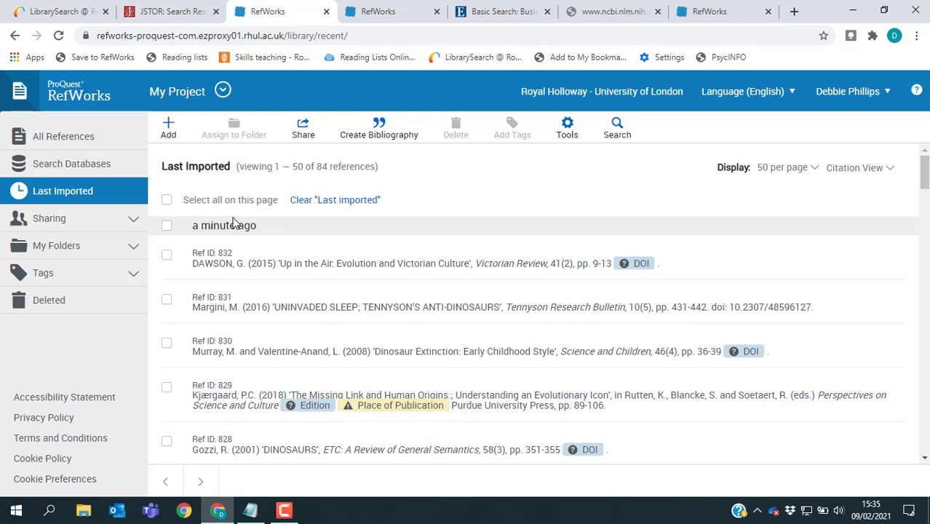
{"action": "left_click", "coordinate": [326, 11]}
{"action": "left_click", "coordinate": [326, 11]}
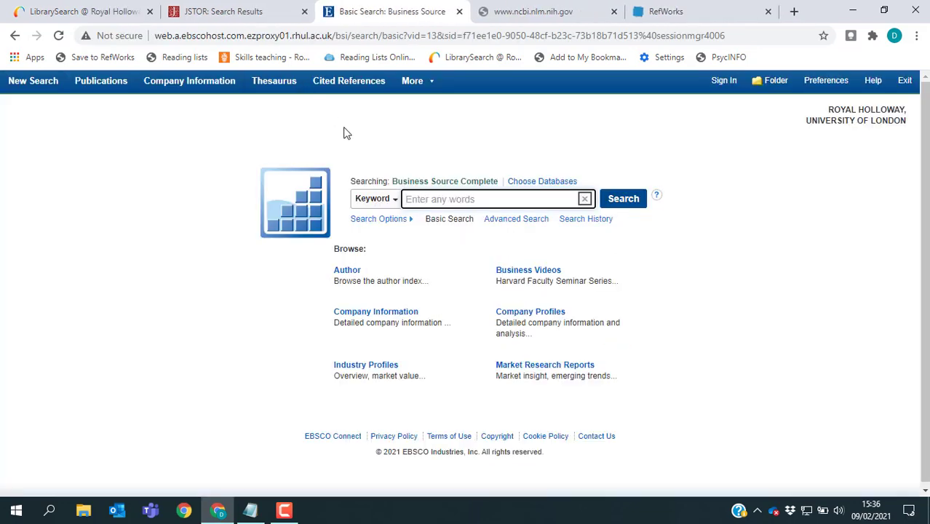
- Run the Business Source Complete query dinosaurs AND "popular culture", returning 5 results
{"action": "type", "text": "dinosaurs AN"}
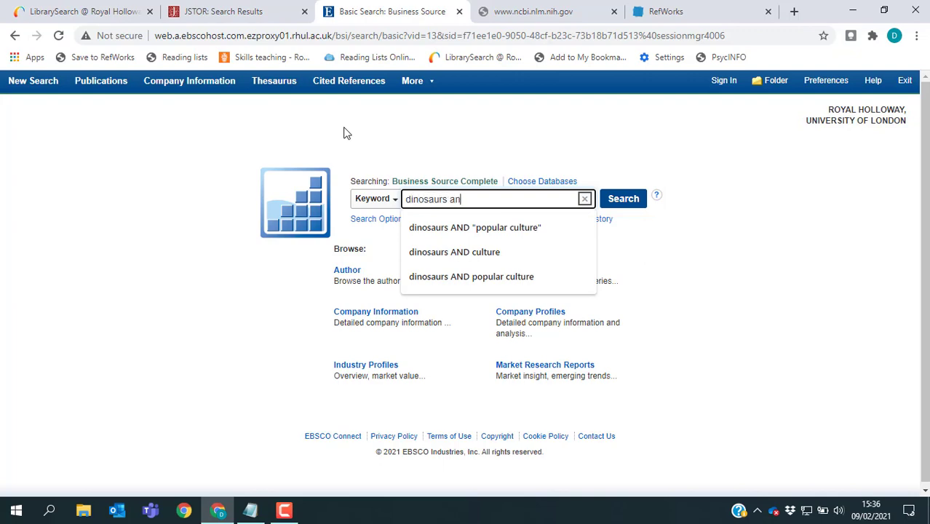
{"action": "left_click", "coordinate": [422, 232]}
{"action": "left_click", "coordinate": [622, 198]}
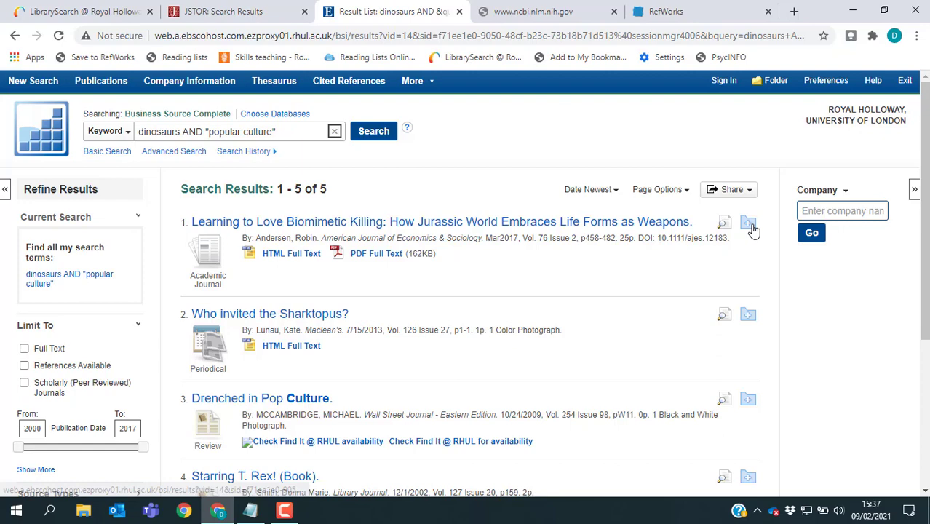
- Save all five results, from Biomimetic Killing to Starring T. Rex!, to the session folder
{"action": "left_click", "coordinate": [748, 223]}
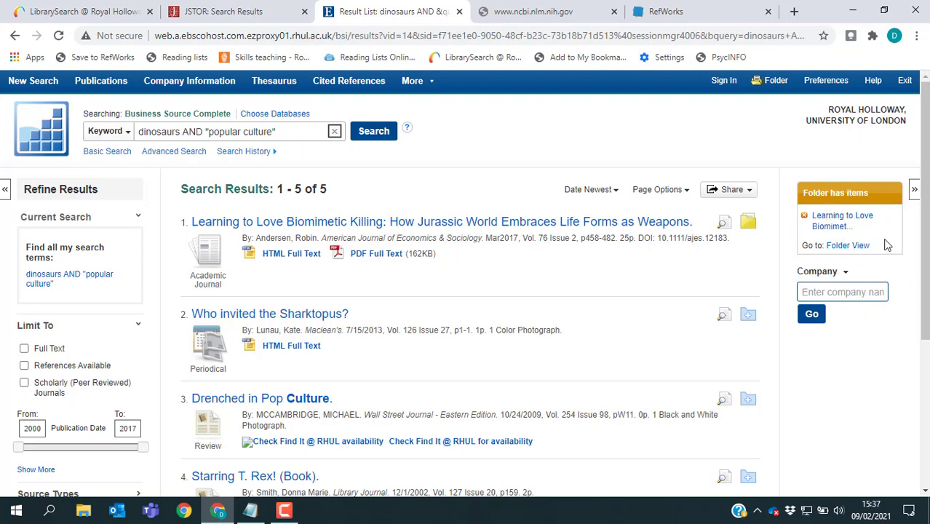
{"action": "left_click", "coordinate": [748, 314]}
{"action": "left_click", "coordinate": [748, 399]}
{"action": "scroll", "coordinate": [748, 378], "scroll_direction": "down", "scroll_amount": 2}
{"action": "left_click", "coordinate": [747, 344]}
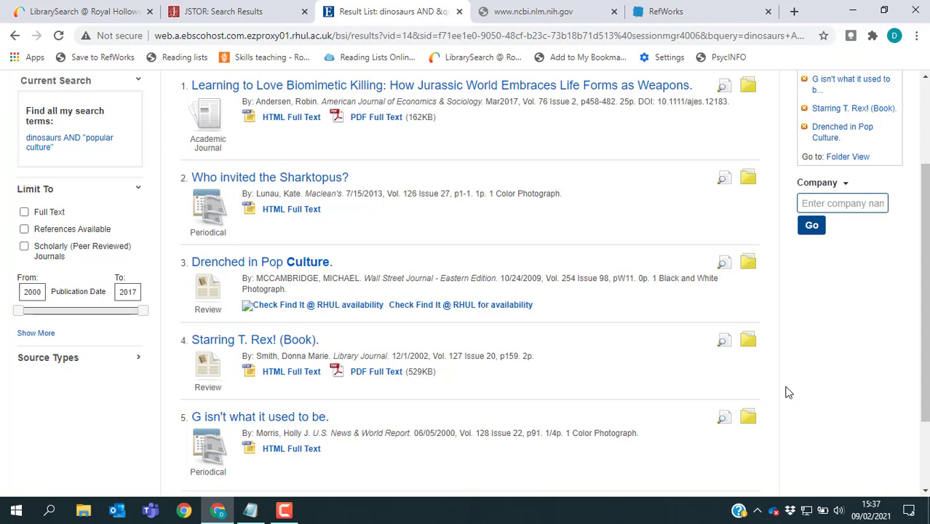
{"action": "scroll", "coordinate": [788, 393], "scroll_direction": "up", "scroll_amount": 2}
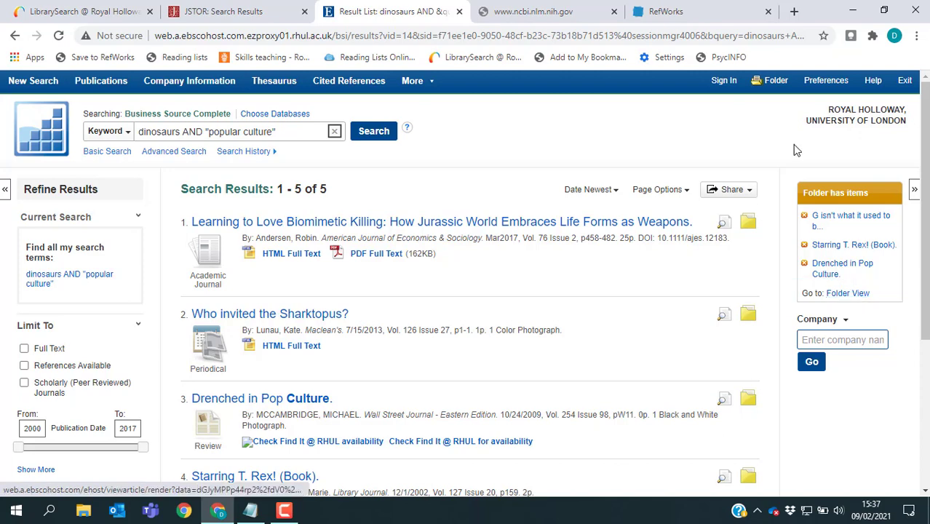
- Show the folder's five saved articles and select them all
{"action": "left_click", "coordinate": [774, 81]}
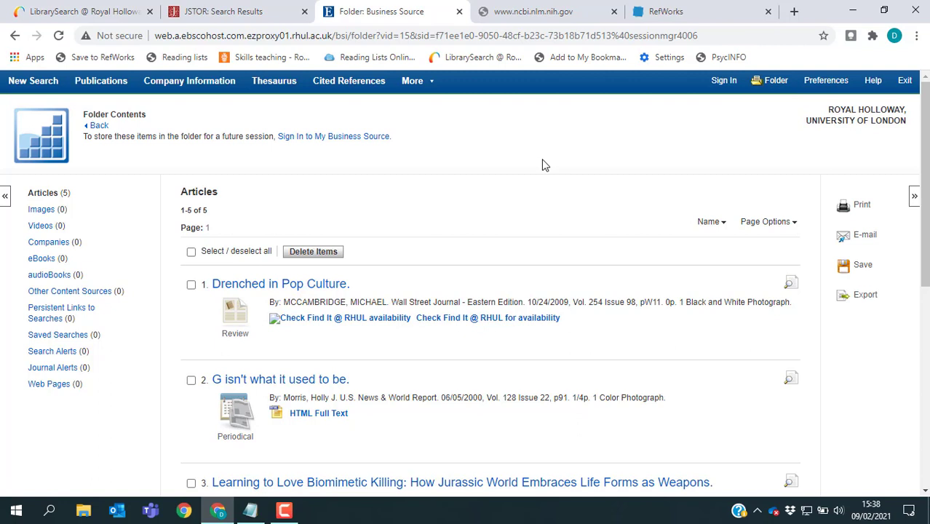
{"action": "left_click", "coordinate": [192, 253]}
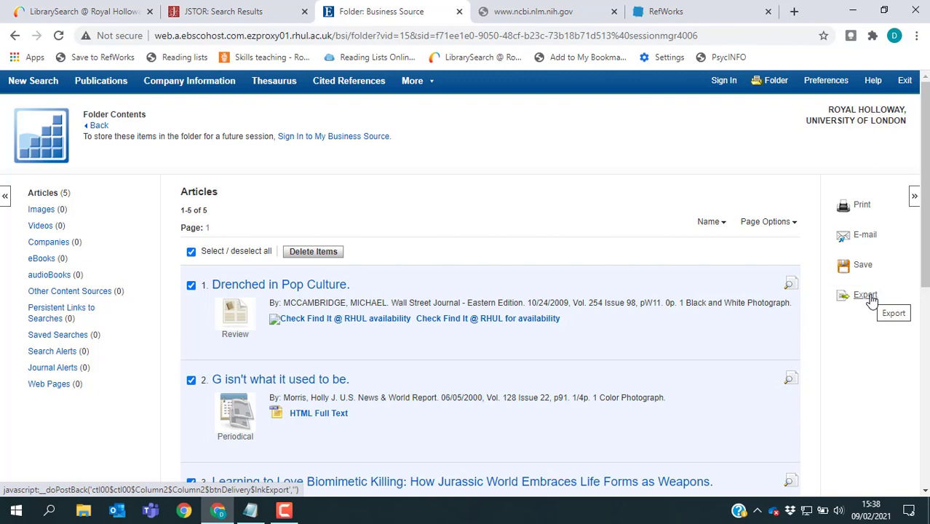
- Export the five selected folder articles in RefWorks format
{"action": "left_click", "coordinate": [866, 296]}
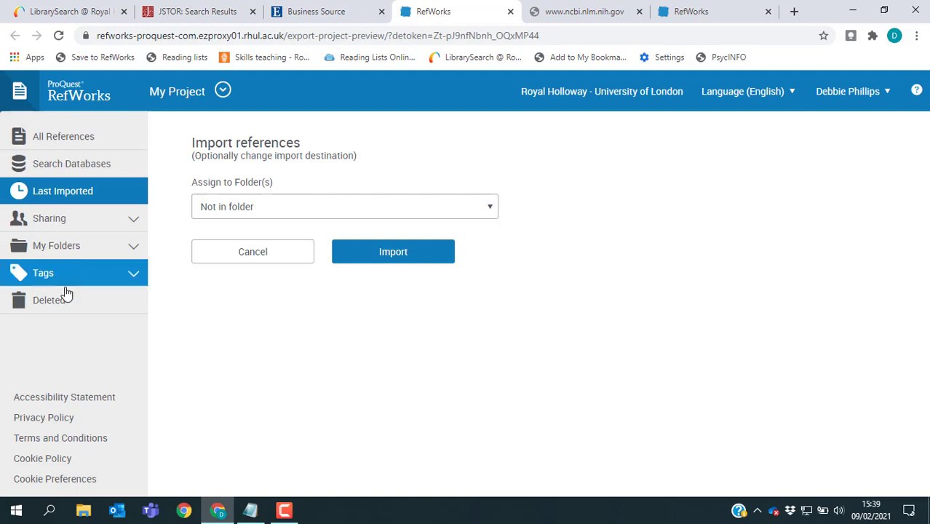
- Import the five Business Source references, including Sharktopus and Starring T. Rex!, into Dinosaurs essay
{"action": "left_click", "coordinate": [490, 209]}
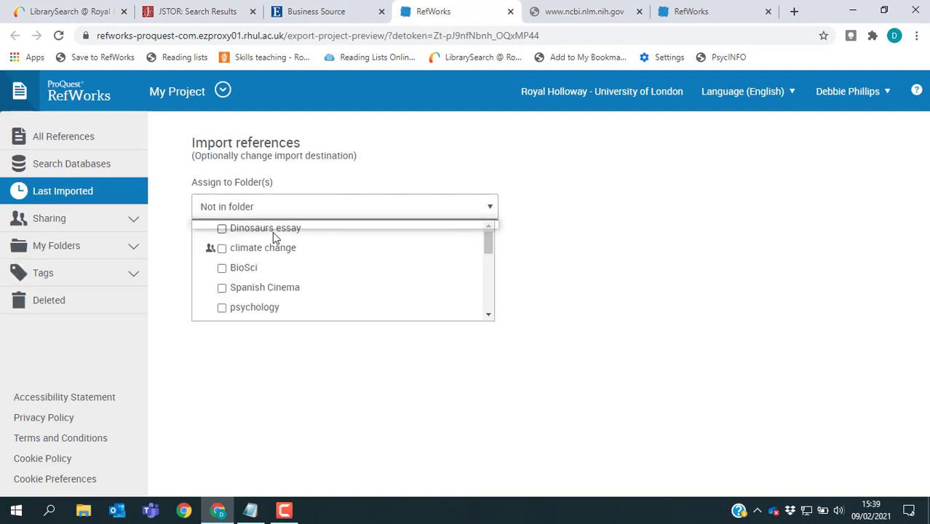
{"action": "left_click", "coordinate": [271, 227]}
{"action": "left_click", "coordinate": [318, 378]}
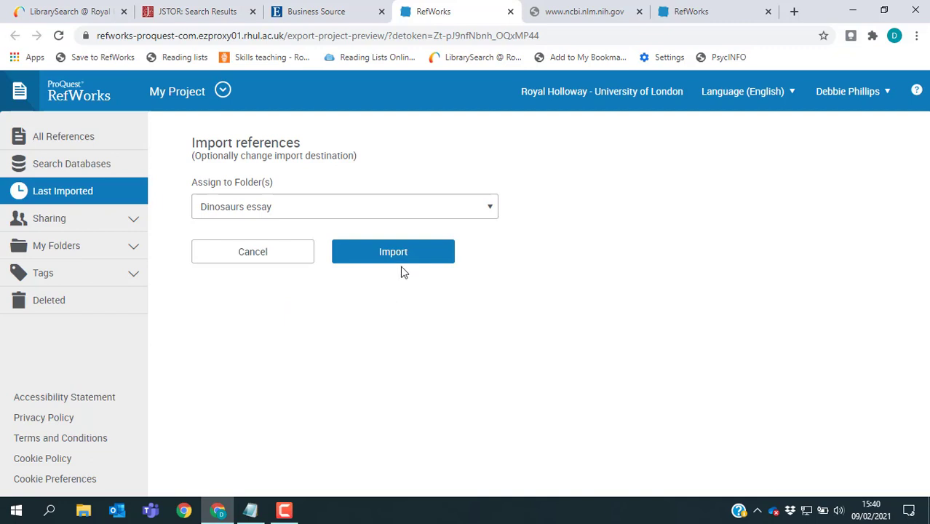
{"action": "left_click", "coordinate": [401, 251]}
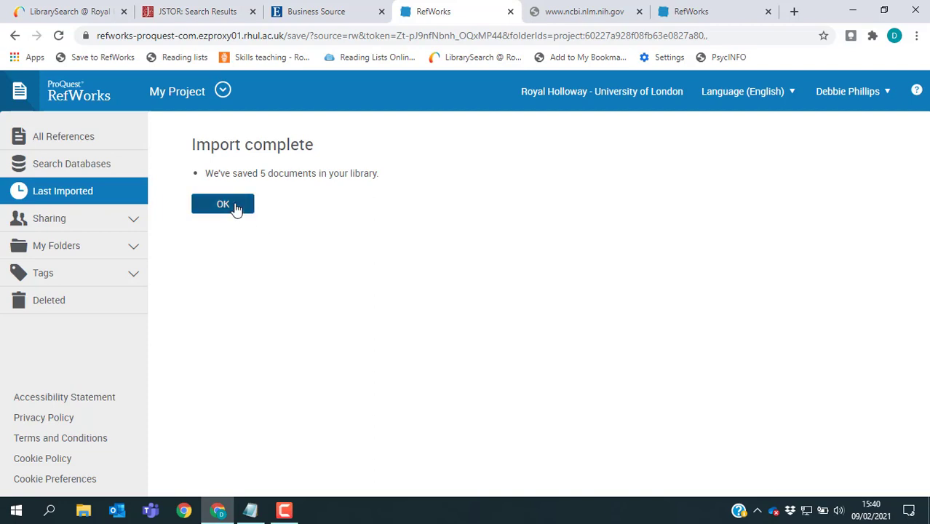
{"action": "left_click", "coordinate": [234, 207]}
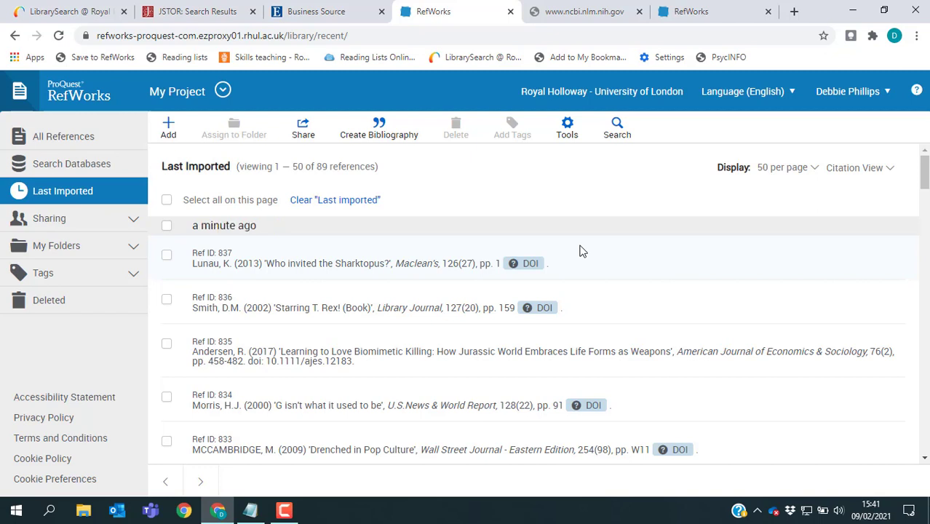
- In PubMed, preview and dismiss the citation for Lieberman's 'The evolution of language and thought.'
{"action": "left_click", "coordinate": [594, 9]}
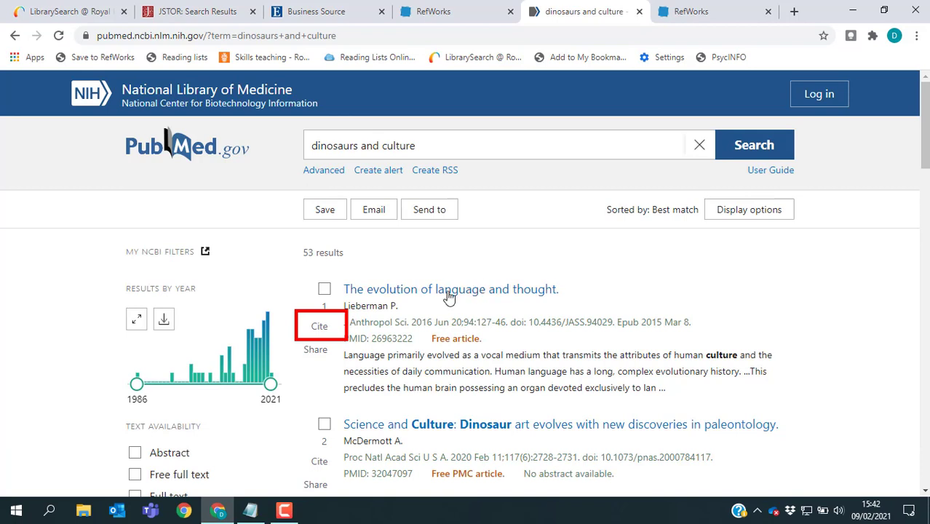
{"action": "left_click", "coordinate": [321, 330]}
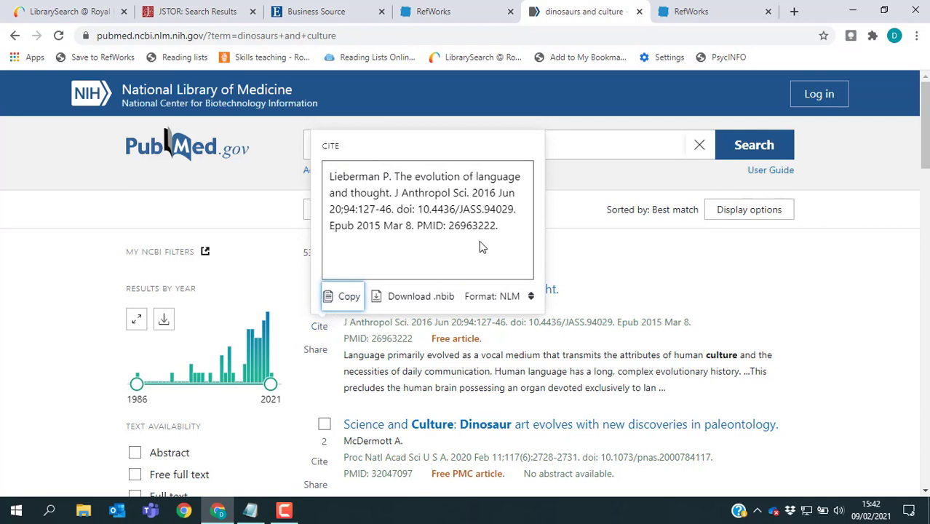
{"action": "left_click", "coordinate": [608, 340]}
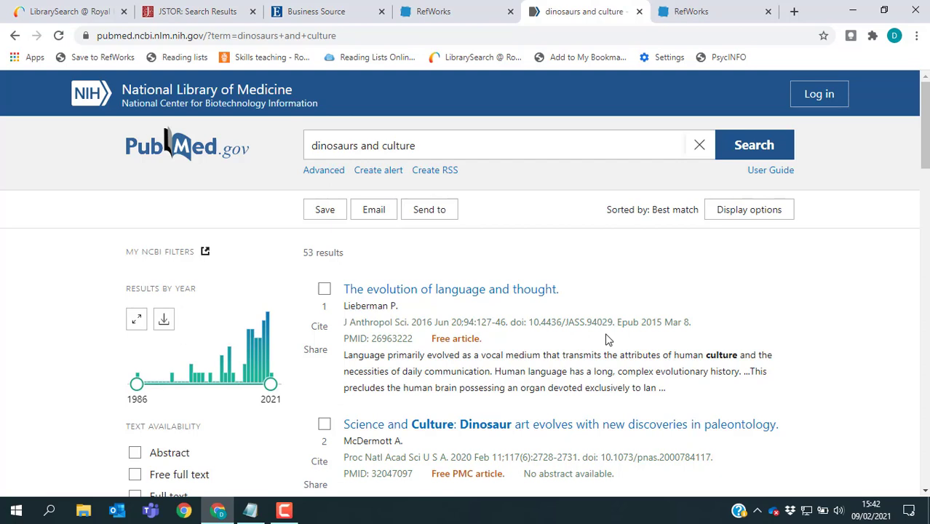
- Tick results 1–5, from 'The evolution of language and thought' to 'Dinosaurs and ancient civilizations'
{"action": "left_click", "coordinate": [323, 293]}
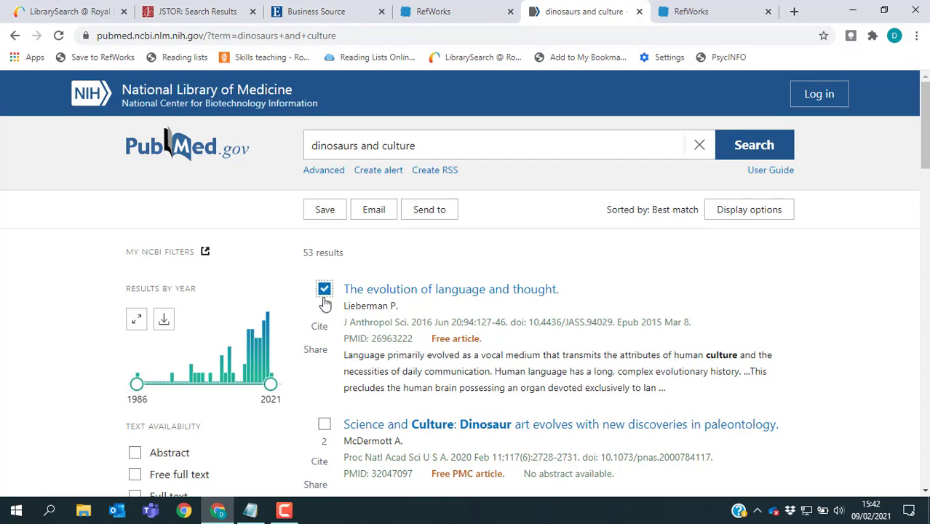
{"action": "left_click", "coordinate": [324, 427]}
{"action": "scroll", "coordinate": [470, 371], "scroll_direction": "down", "scroll_amount": 3}
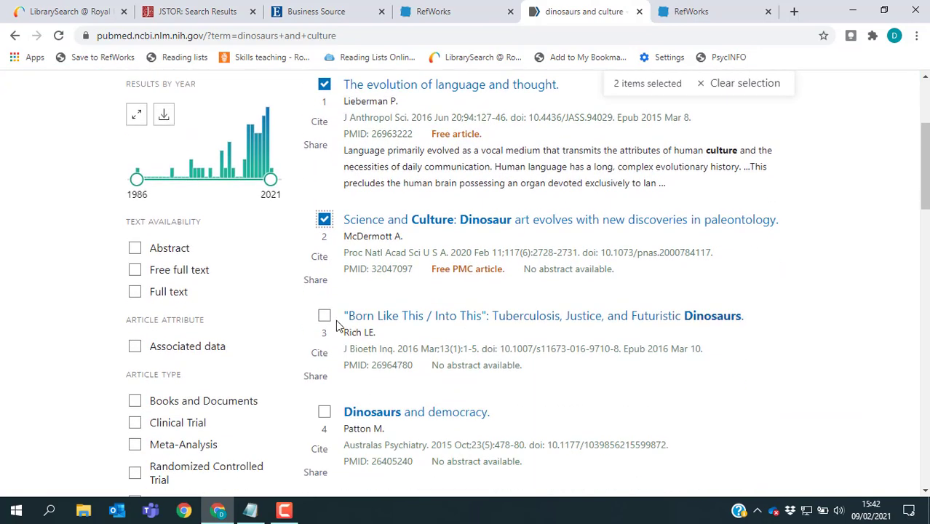
{"action": "left_click", "coordinate": [323, 315]}
{"action": "left_click", "coordinate": [324, 415]}
{"action": "scroll", "coordinate": [322, 371], "scroll_direction": "down", "scroll_amount": 2}
{"action": "left_click", "coordinate": [321, 369]}
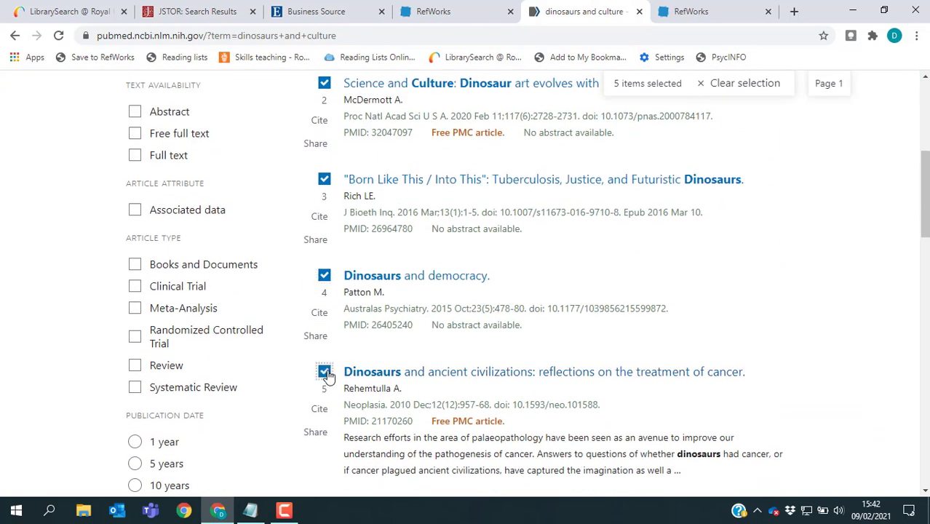
{"action": "scroll", "coordinate": [591, 402], "scroll_direction": "up", "scroll_amount": 3}
{"action": "scroll", "coordinate": [591, 402], "scroll_direction": "up", "scroll_amount": 2}
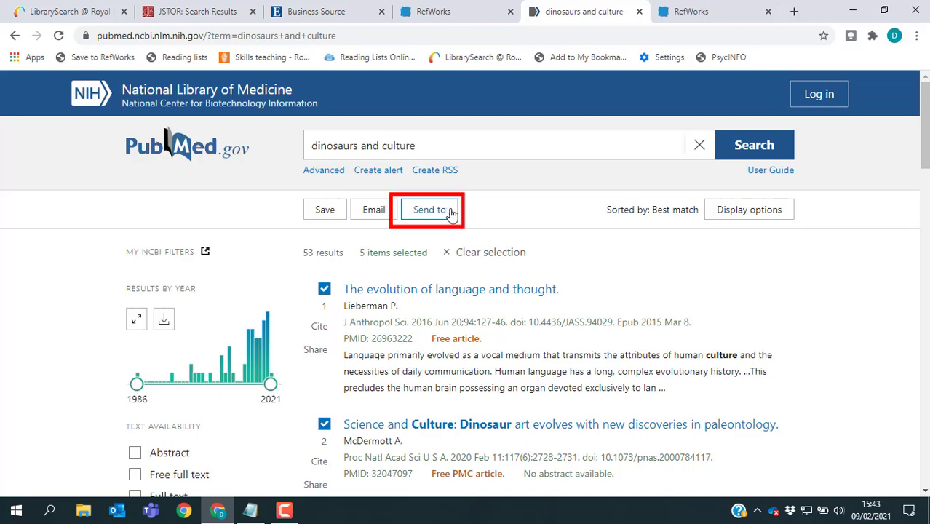
- Send the 5 selected results to Citation manager, creating 'pubmed-dinosaursa-set (1).nbib'
{"action": "left_click", "coordinate": [451, 212]}
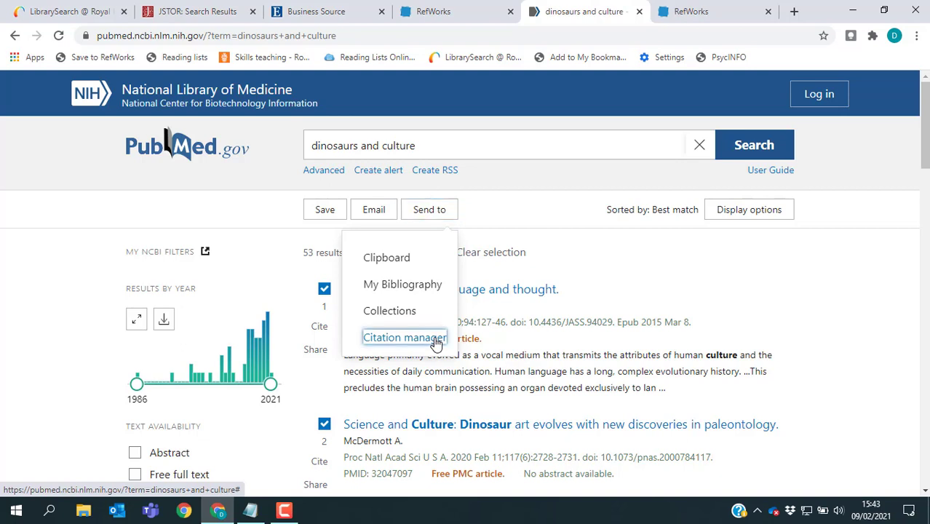
{"action": "left_click", "coordinate": [436, 341]}
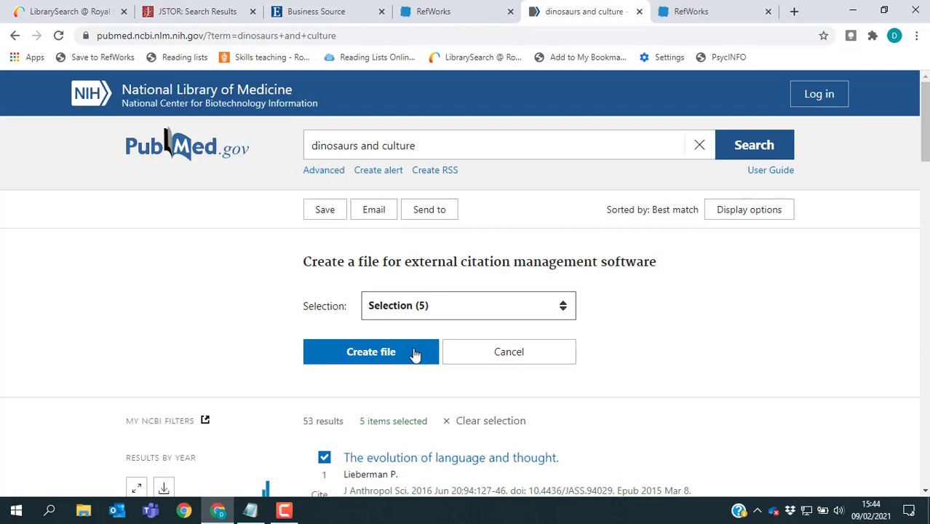
{"action": "left_click", "coordinate": [414, 353]}
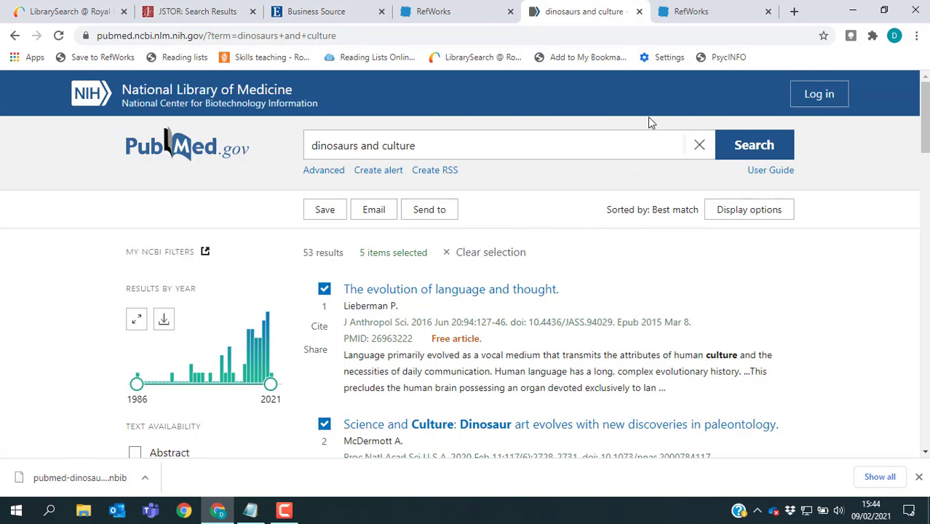
- Back in RefWorks, go to Add > Import references
{"action": "left_click", "coordinate": [708, 19]}
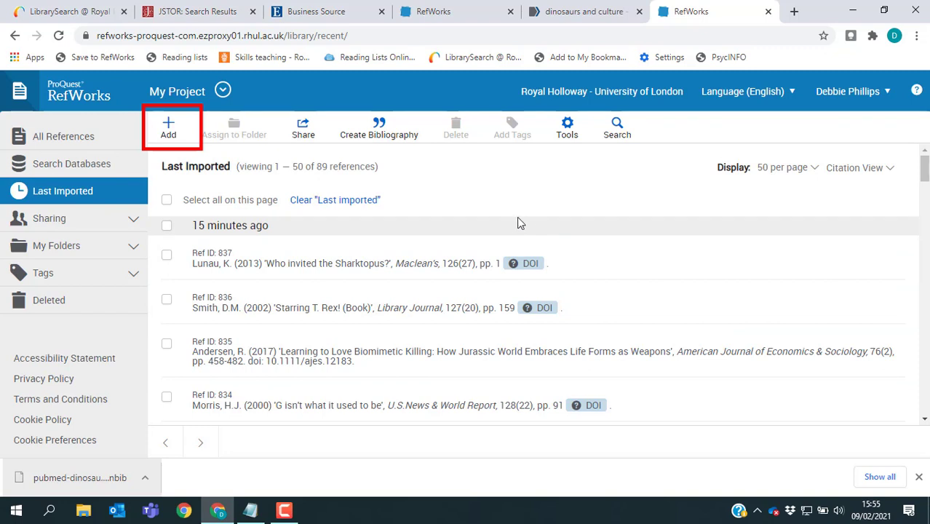
{"action": "left_click", "coordinate": [168, 133]}
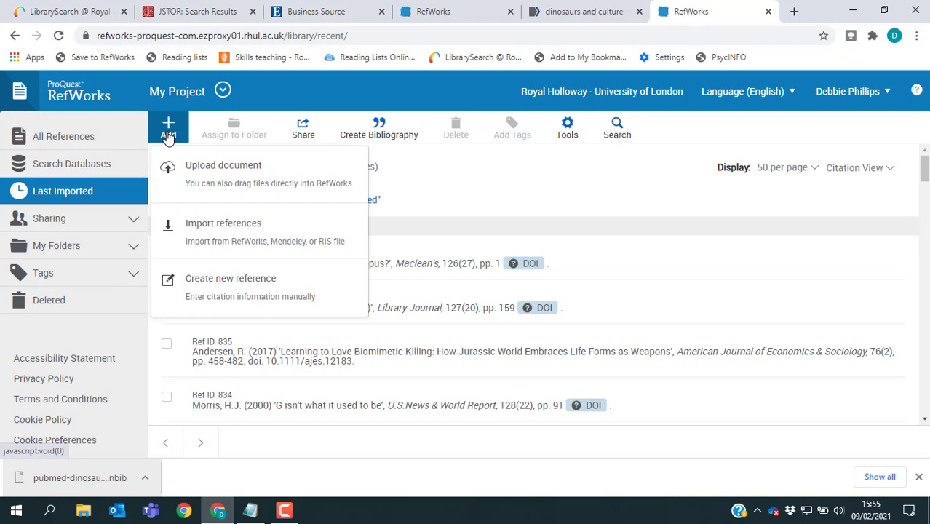
{"action": "left_click", "coordinate": [324, 231]}
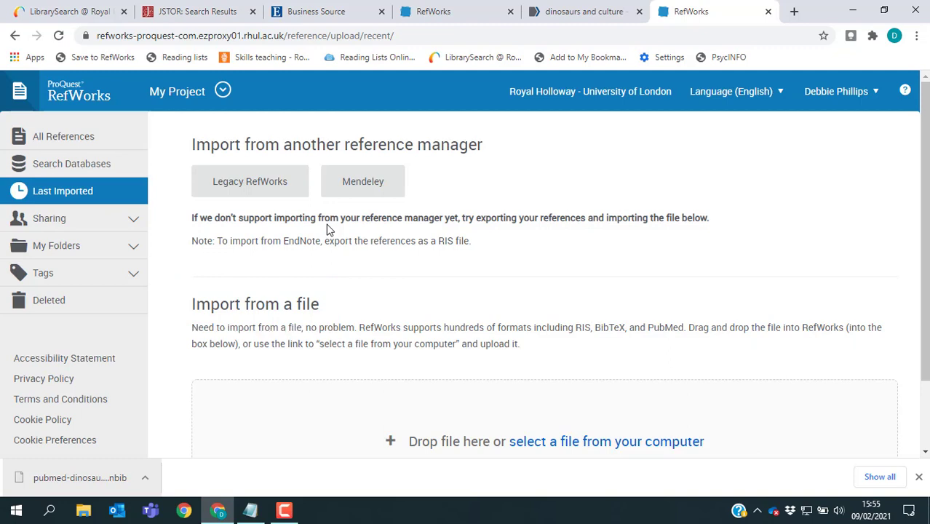
- Upload the PubMed .nbib file and confirm its format as NLM PubMed
{"action": "scroll", "coordinate": [326, 230], "scroll_direction": "down", "scroll_amount": 2}
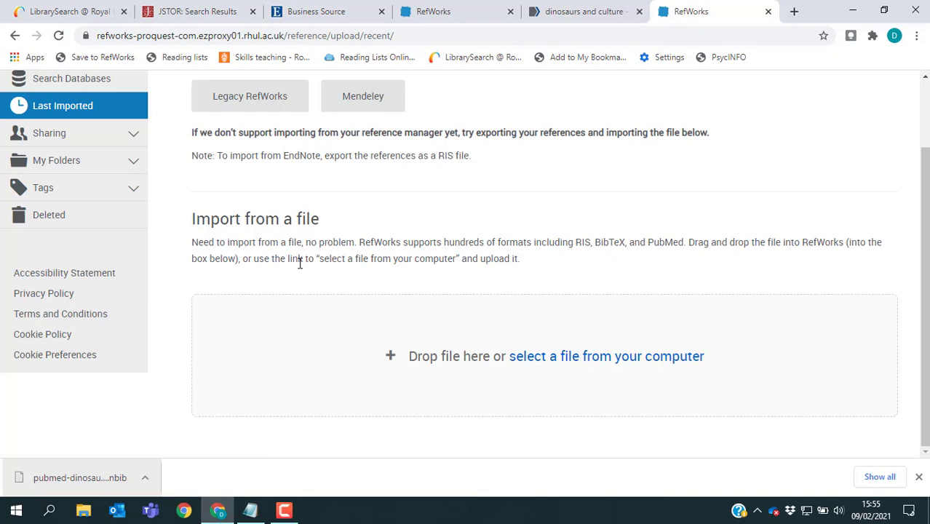
{"action": "left_click_drag", "start_coordinate": [111, 473], "coordinate": [363, 373]}
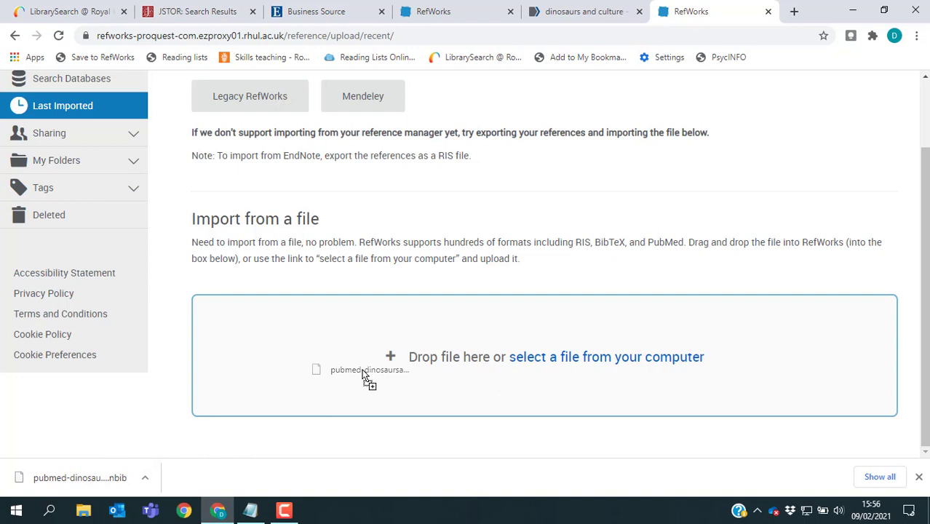
{"action": "left_click_drag", "start_coordinate": [363, 373], "coordinate": [363, 376]}
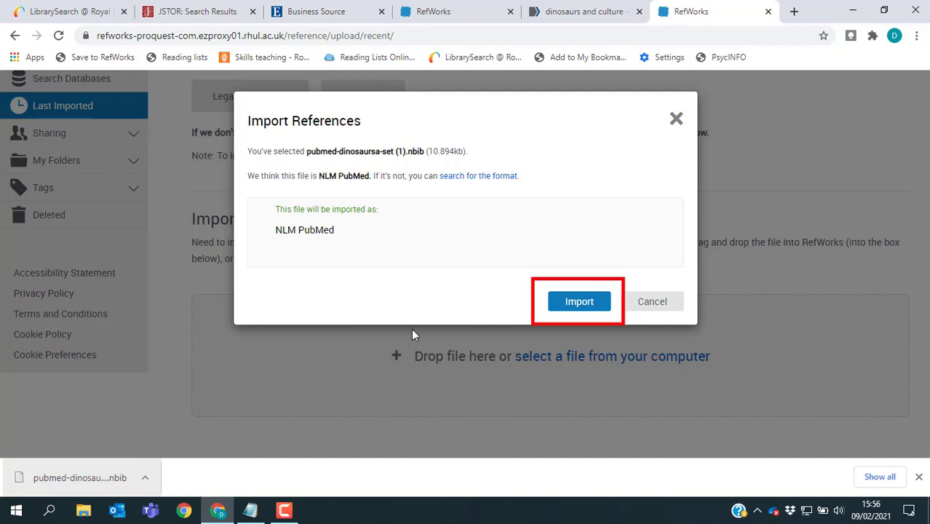
{"action": "left_click", "coordinate": [597, 305]}
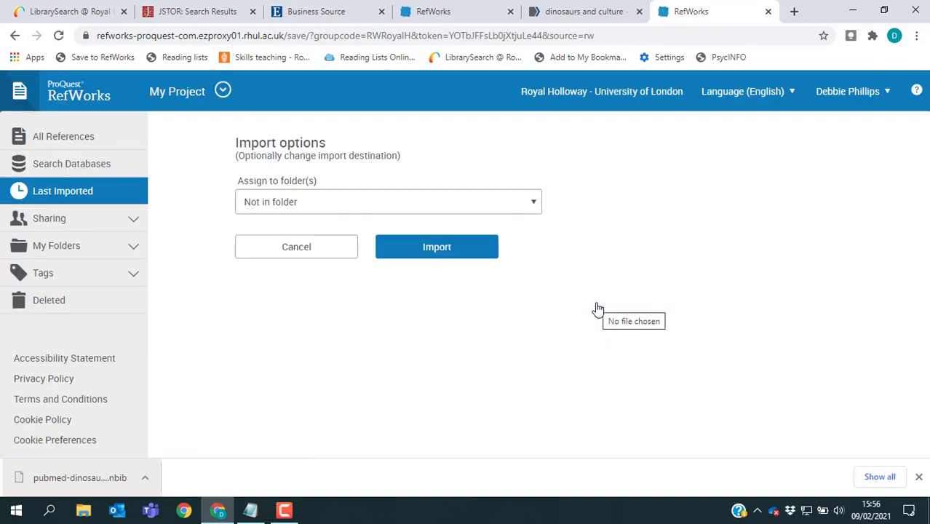
- Assign the import to the Dinosaurs essay folder, run it, and acknowledge the 5 imported documents
{"action": "left_click", "coordinate": [538, 209]}
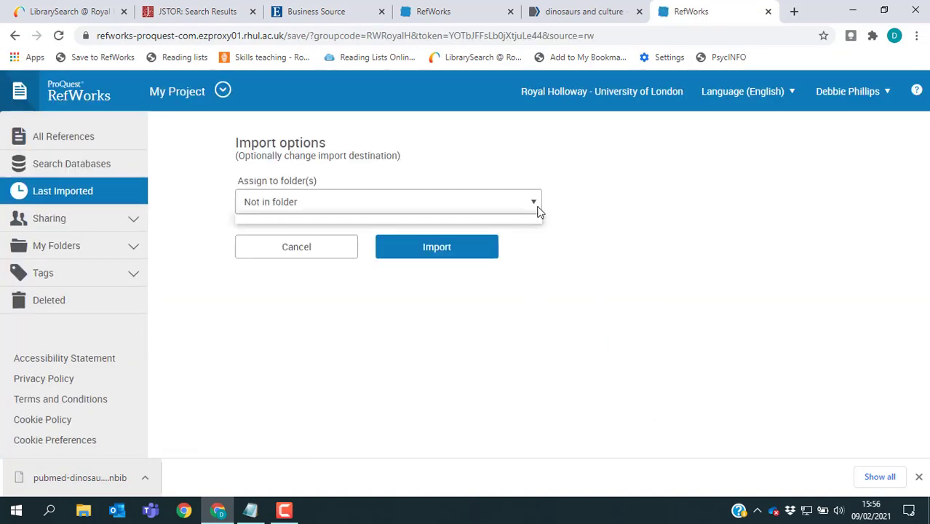
{"action": "left_click", "coordinate": [313, 225]}
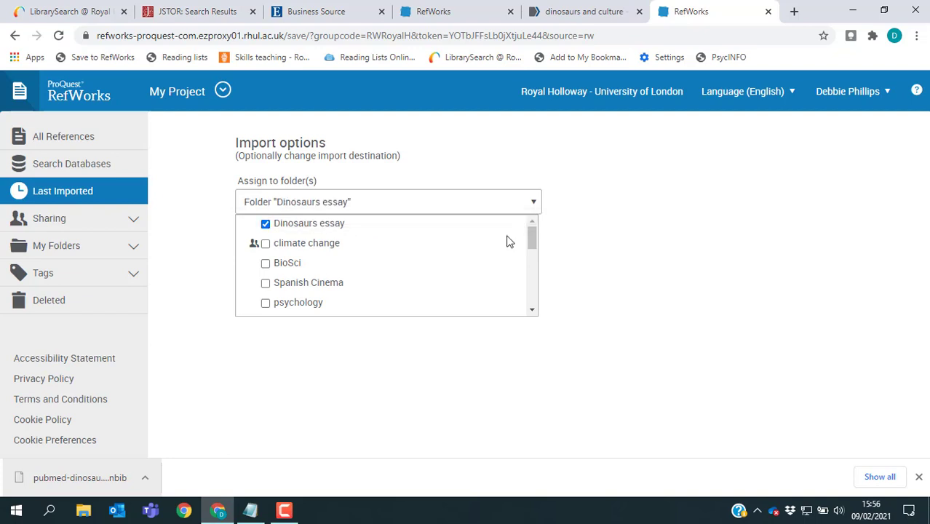
{"action": "left_click", "coordinate": [615, 235]}
{"action": "left_click", "coordinate": [457, 258]}
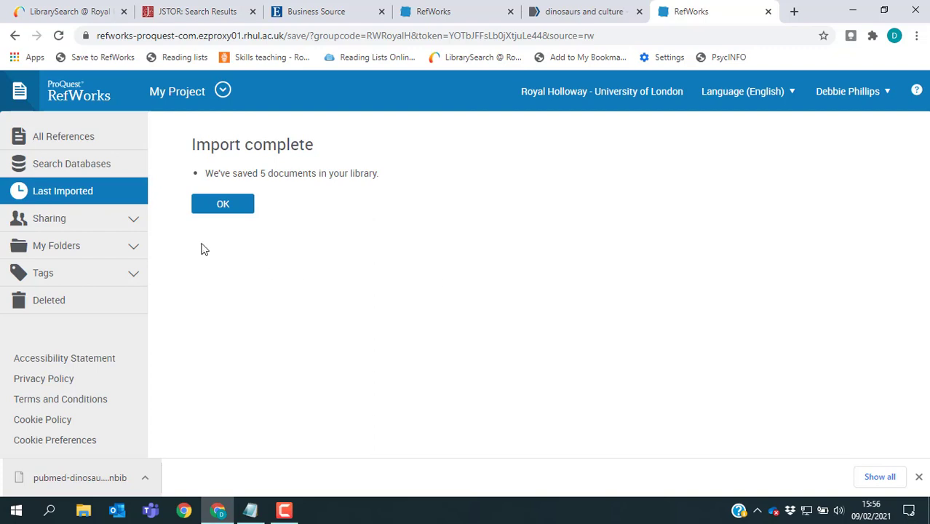
{"action": "left_click", "coordinate": [218, 205]}
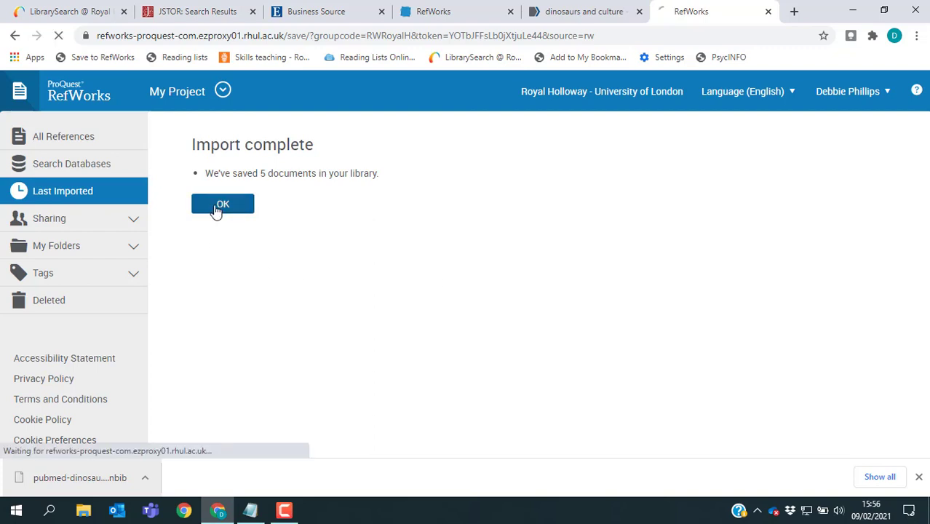
- Open My Folders > Dinosaurs essay and review its 22 references, including the PubMed items
{"action": "left_click", "coordinate": [135, 247]}
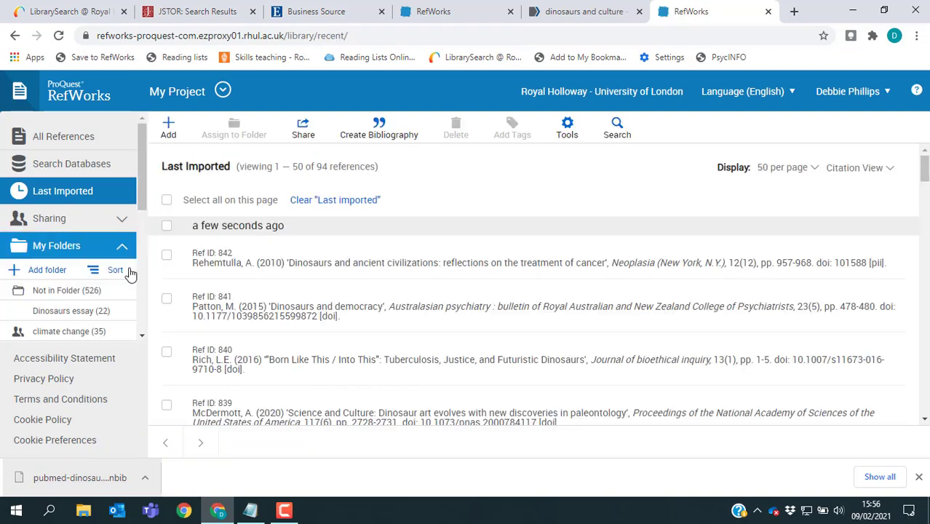
{"action": "left_click", "coordinate": [89, 318]}
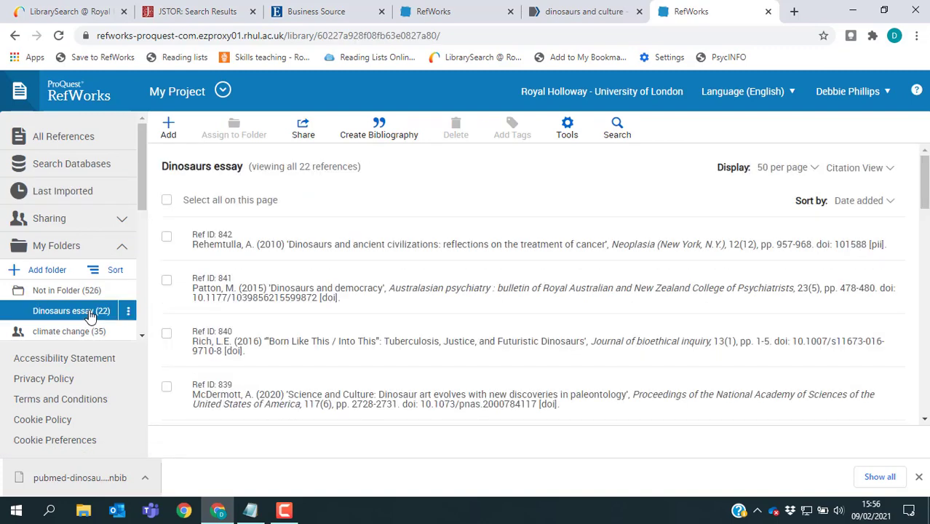
{"action": "scroll", "coordinate": [542, 227], "scroll_direction": "down", "scroll_amount": 4}
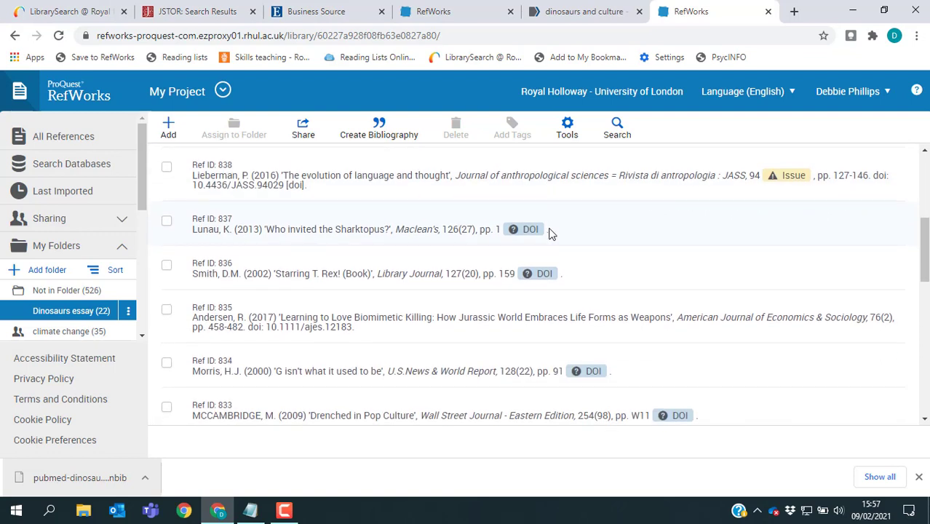
{"action": "scroll", "coordinate": [551, 231], "scroll_direction": "up", "scroll_amount": 1}
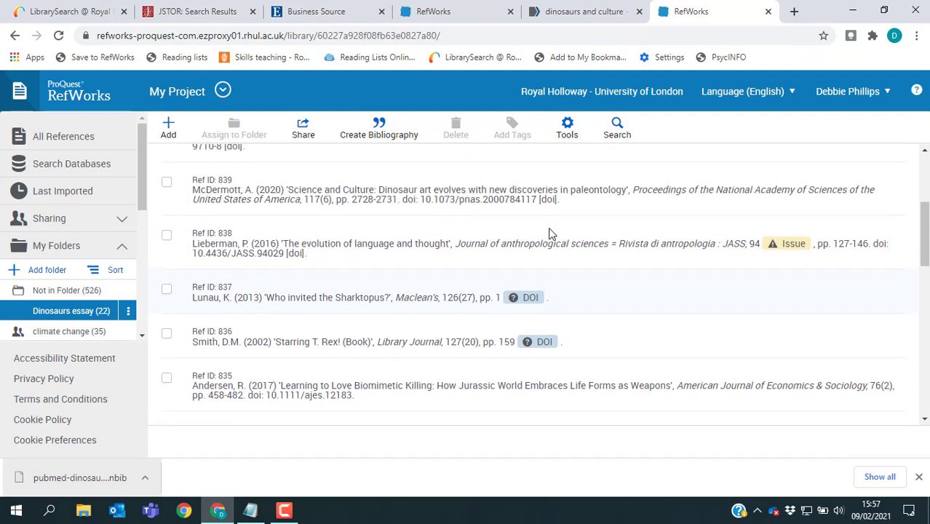